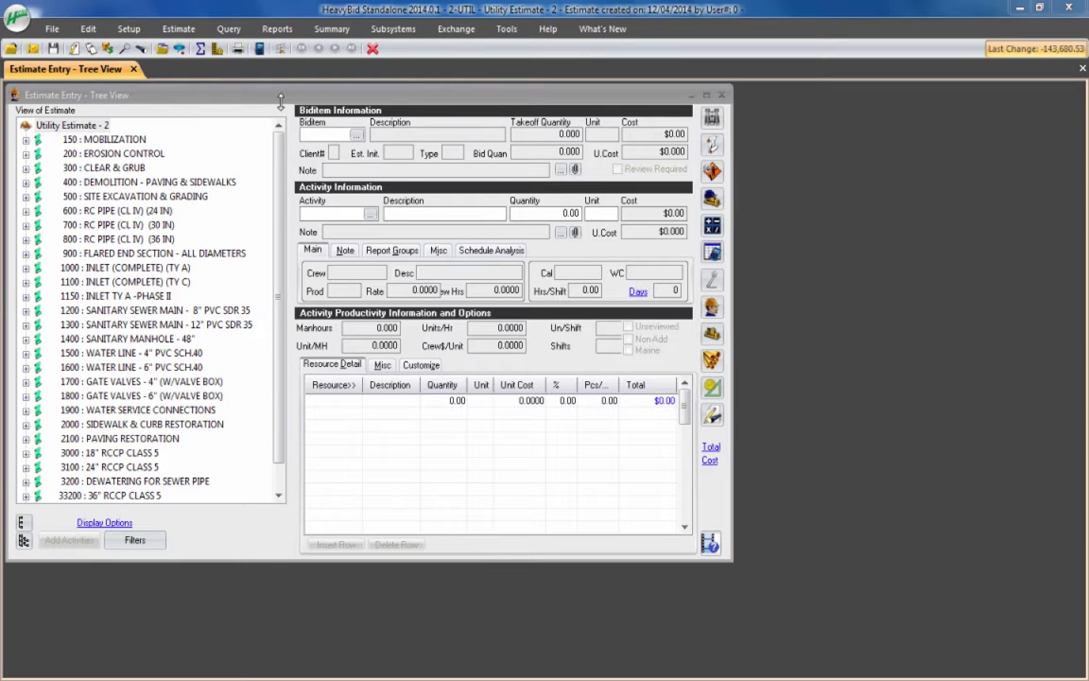
- Open the Change Biditem Data tool for the current estimate
click(88, 29)
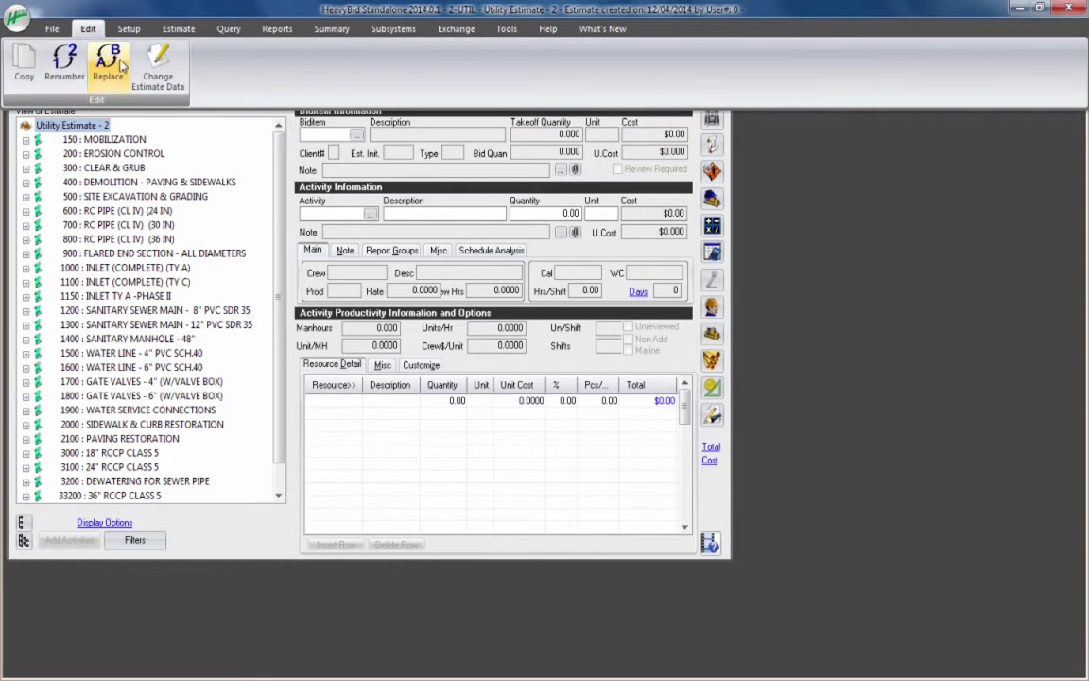
click(151, 61)
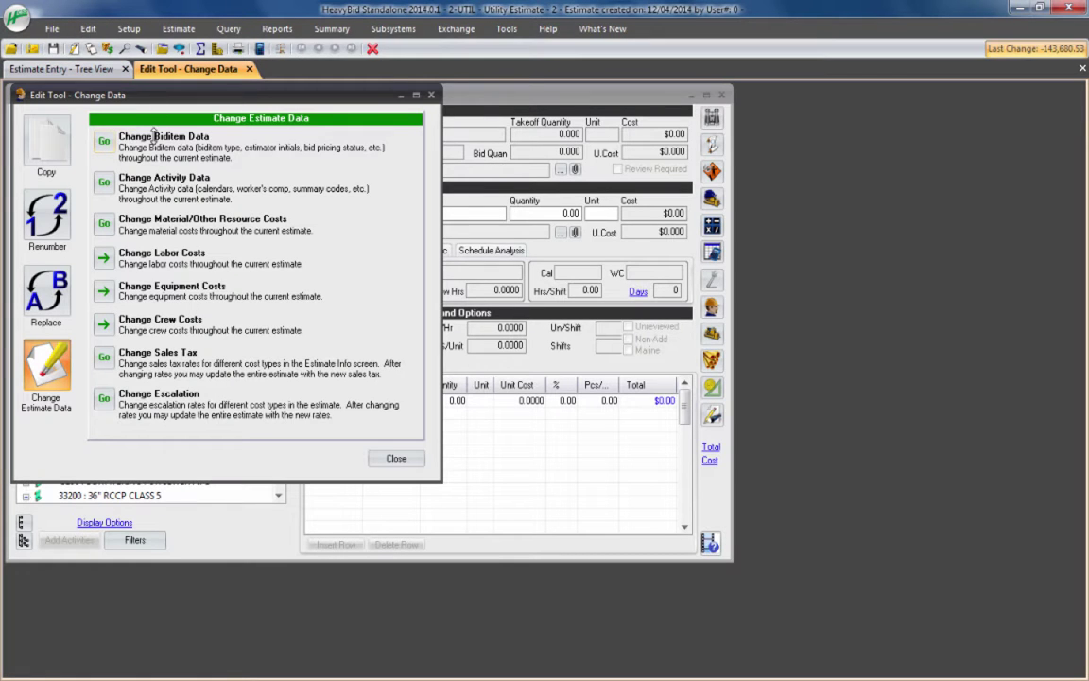
click(104, 140)
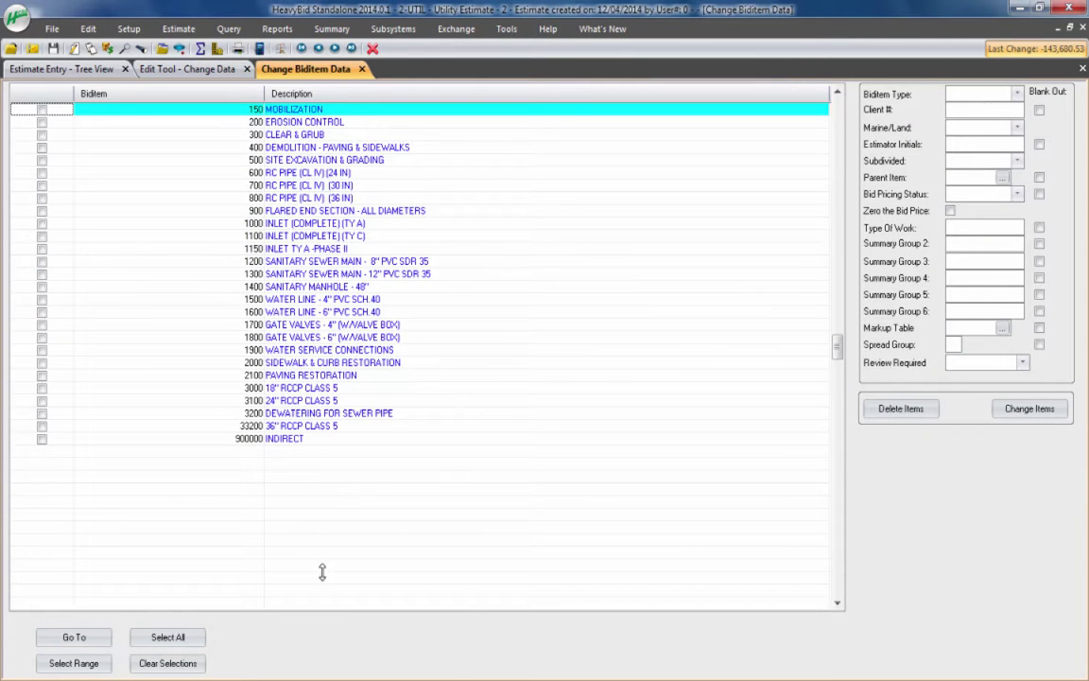
- Look at the newest CHG_BID_DATA backup of the estimate in the HBSAVE folder, then close the folder
click(237, 680)
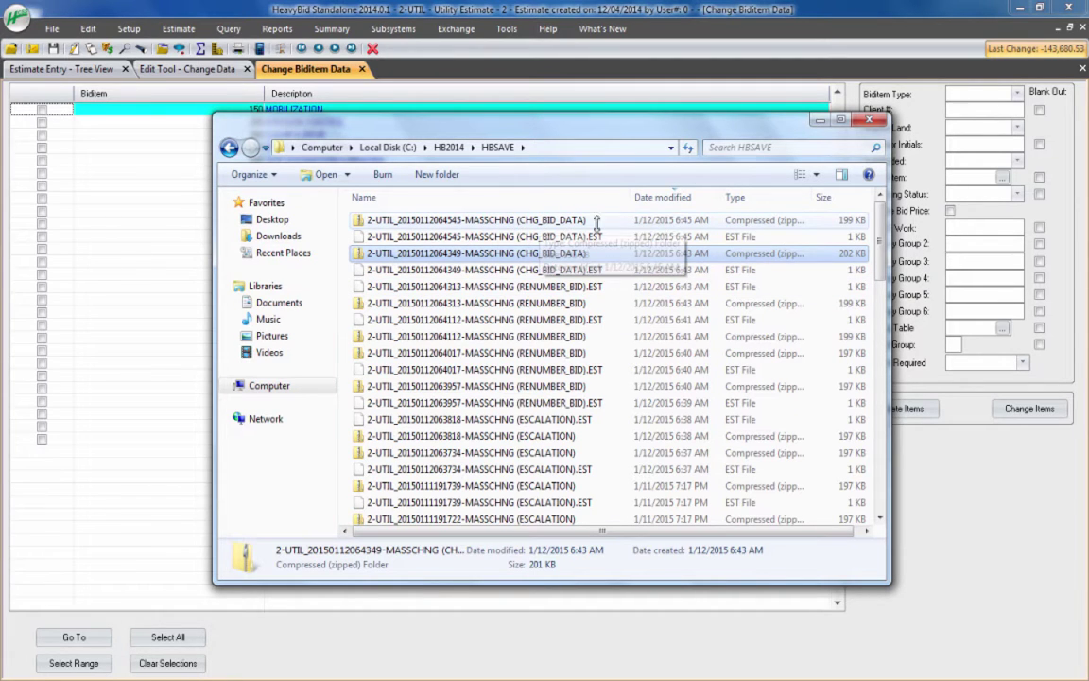
click(437, 221)
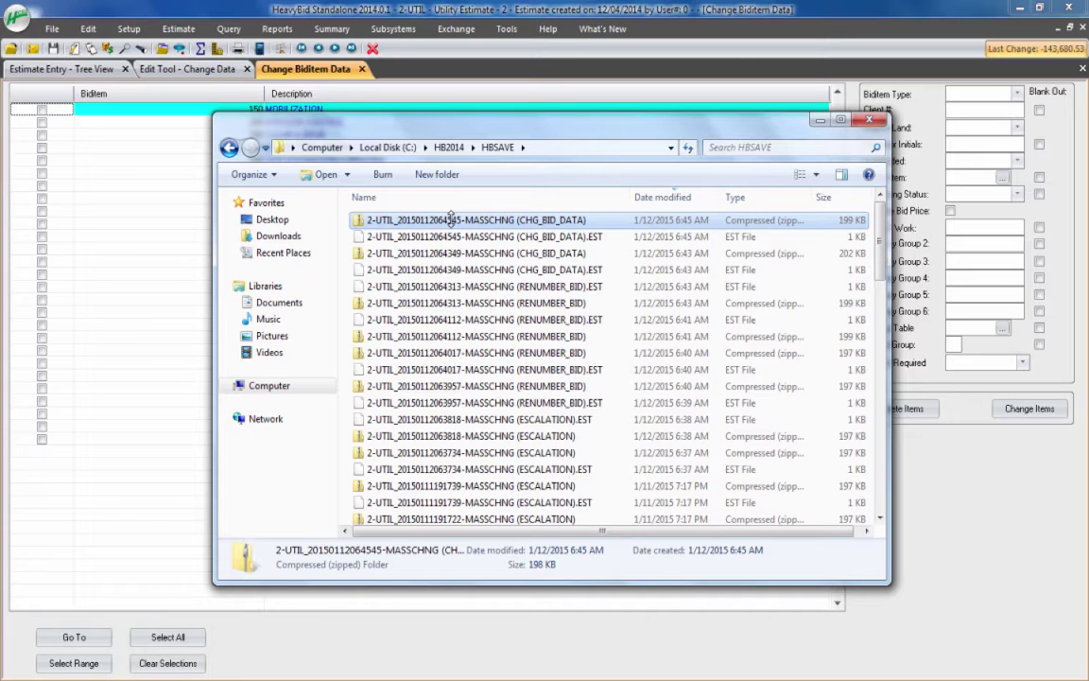
click(869, 121)
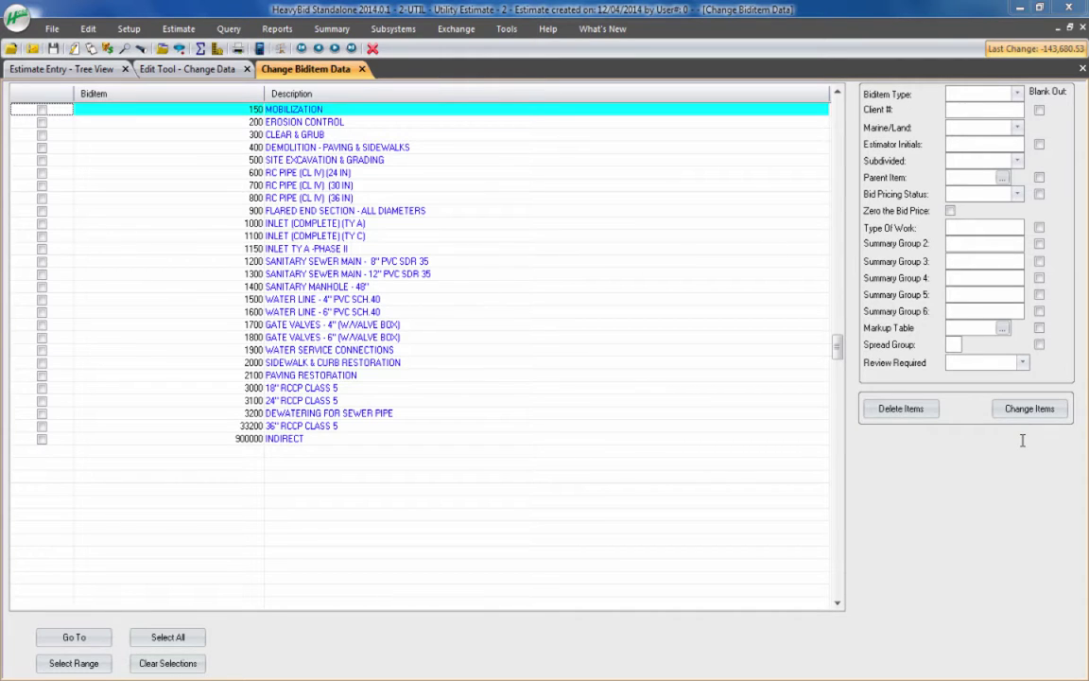
- Clear any existing biditem selection and mark only biditems 600 through 1150 for change
click(179, 638)
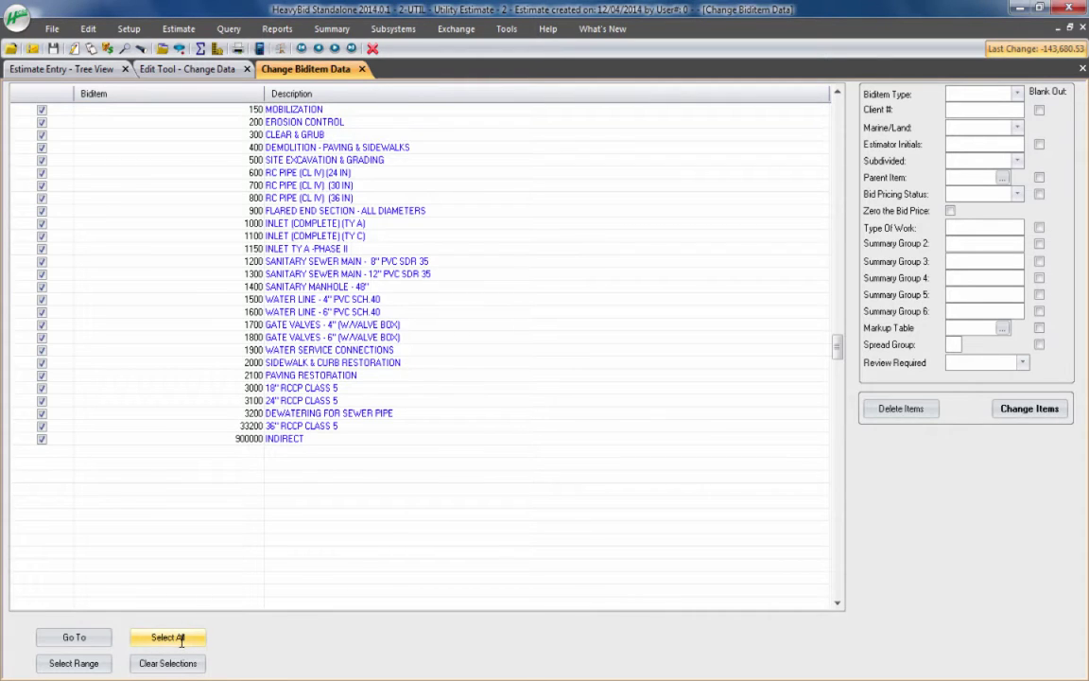
click(147, 663)
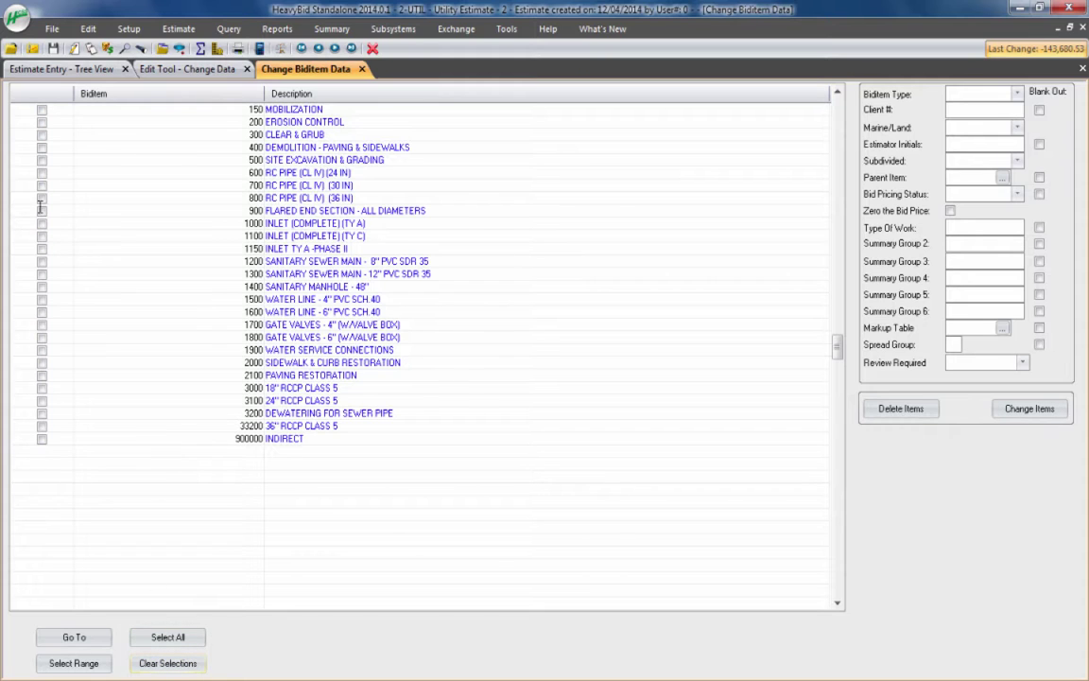
click(43, 171)
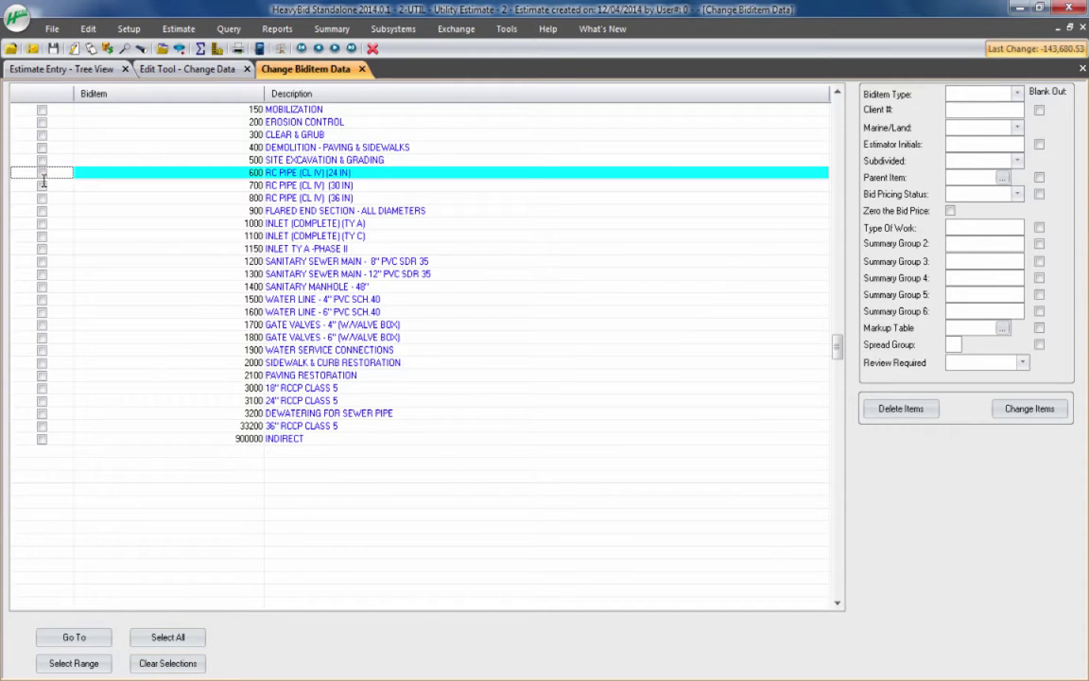
drag(44, 183, 43, 247)
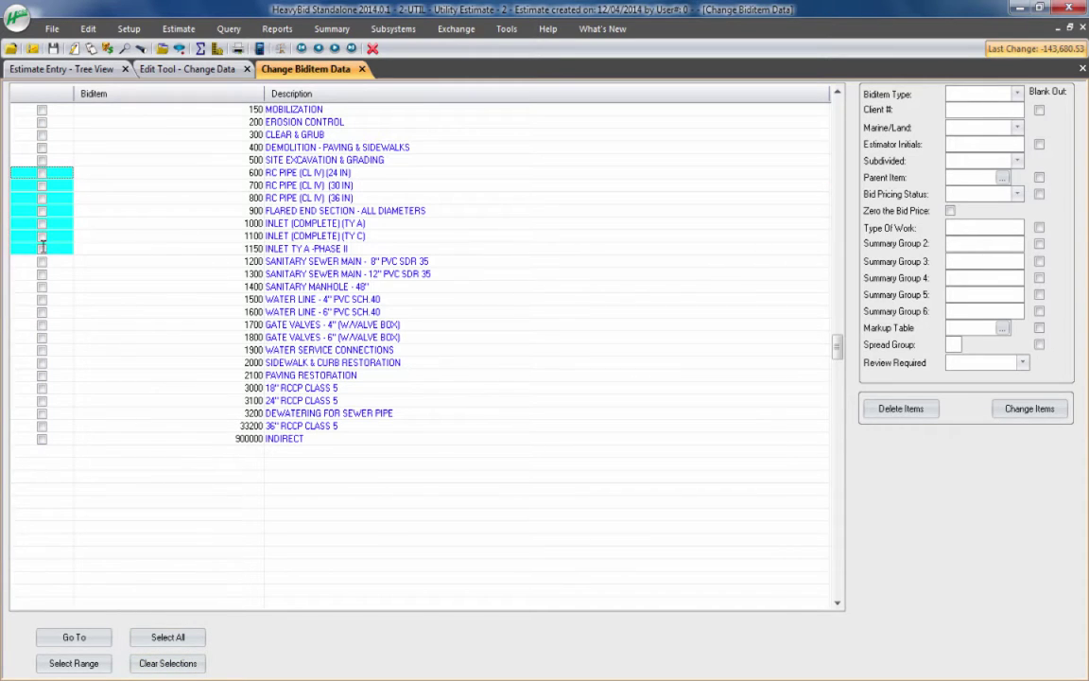
right_click(42, 246)
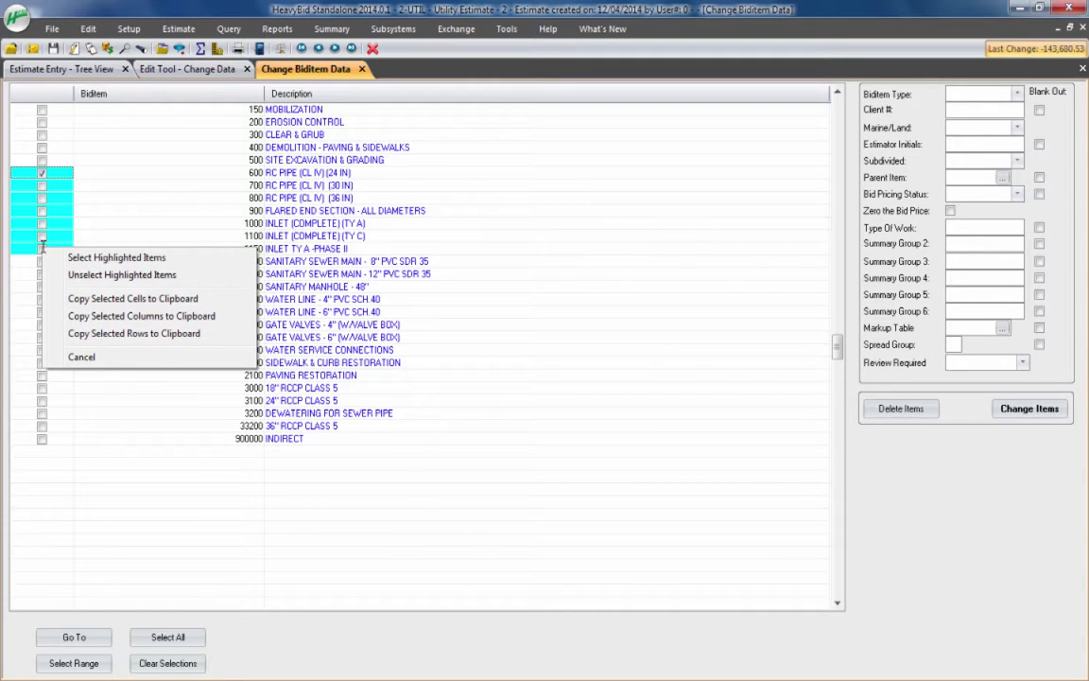
click(75, 257)
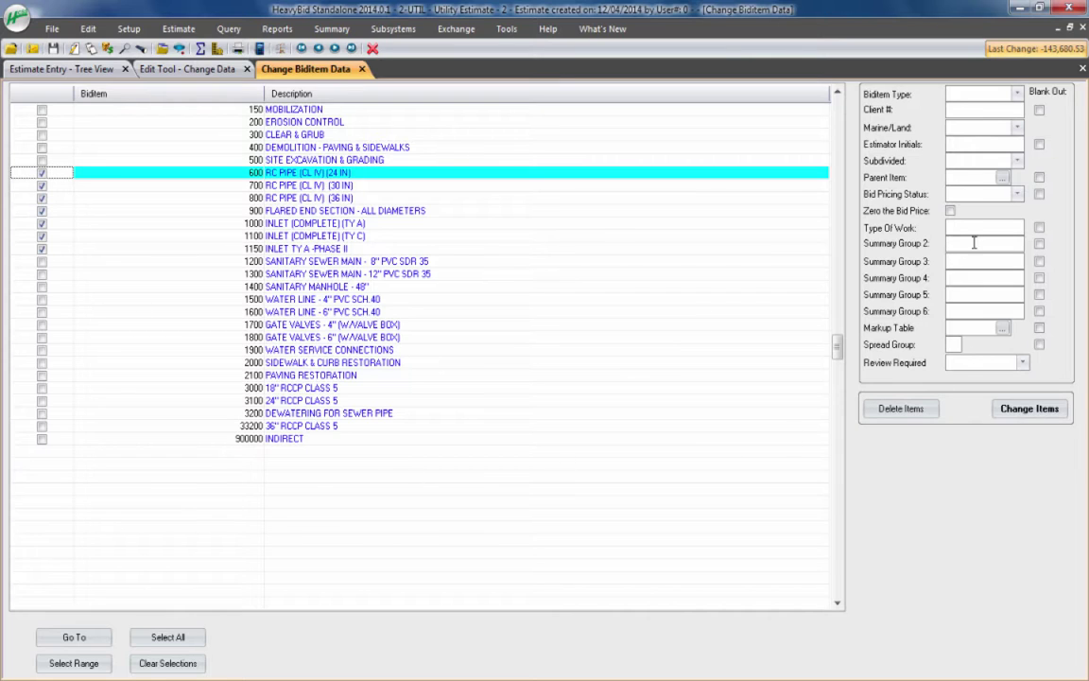
- Review the range selection dialog and the available Biditem Type and Marine/Land options without choosing any
click(74, 663)
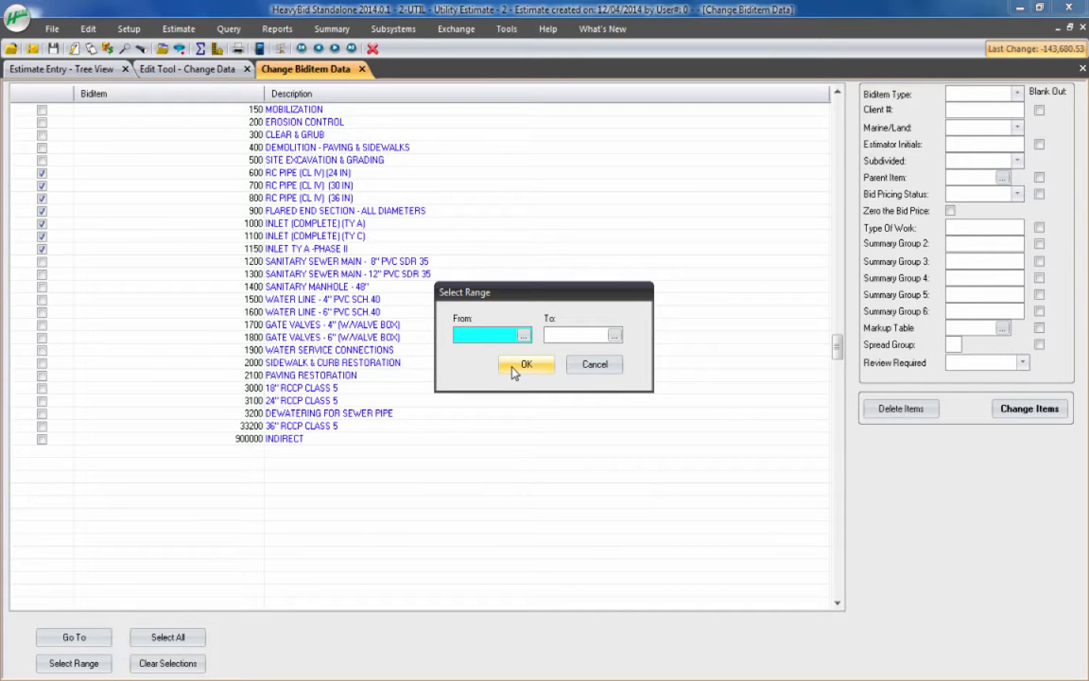
click(598, 368)
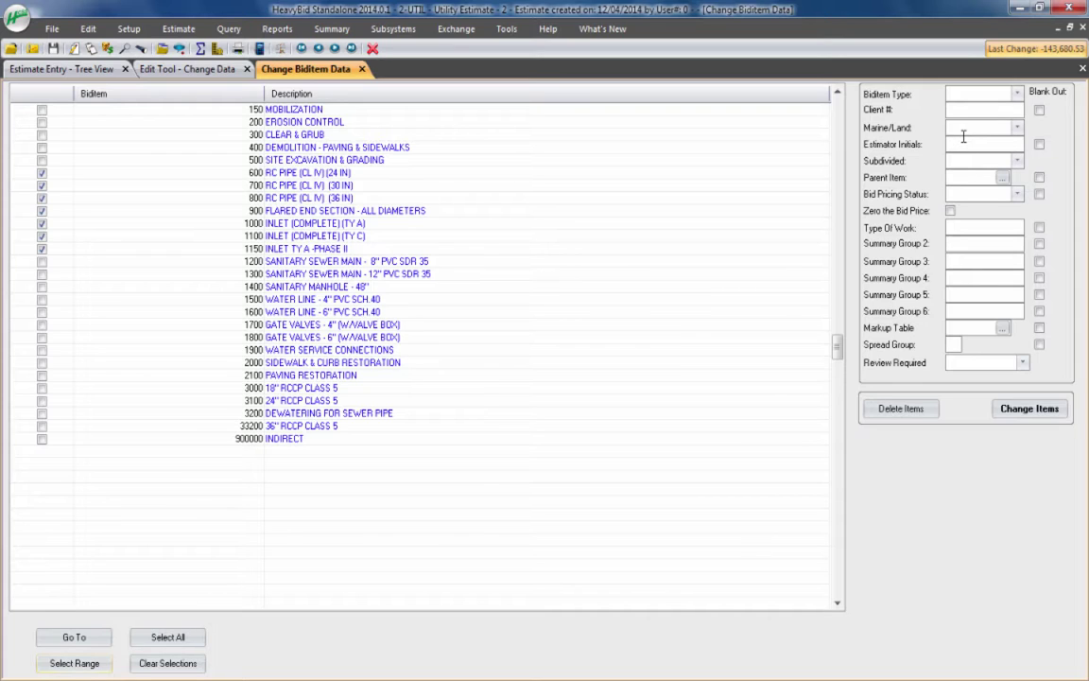
click(1019, 95)
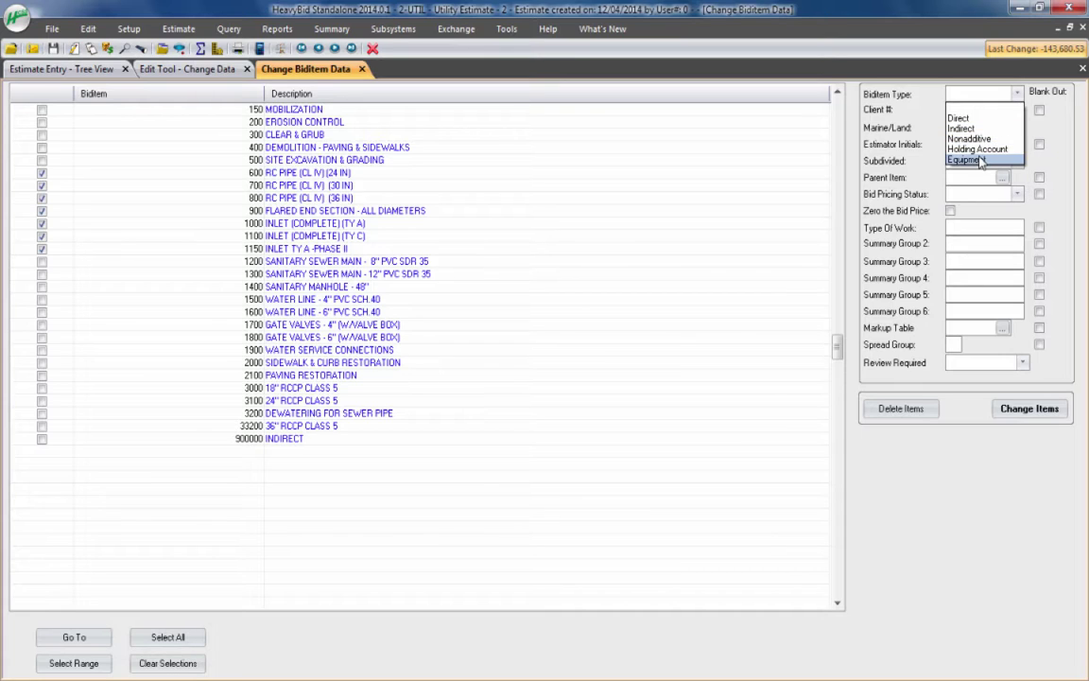
click(922, 118)
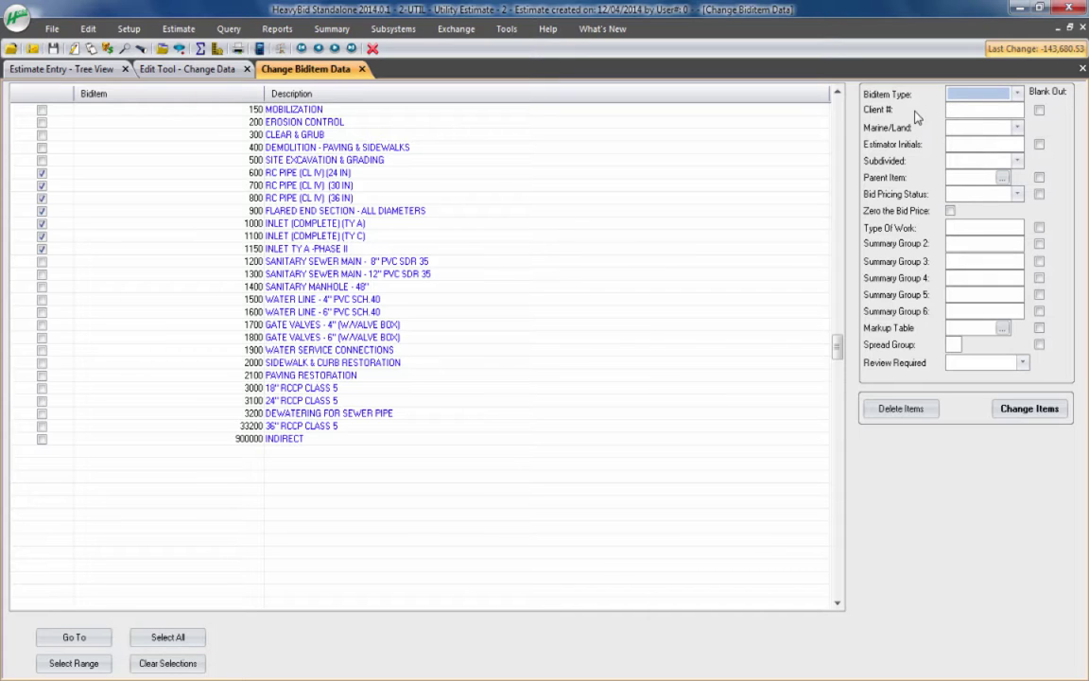
click(1018, 127)
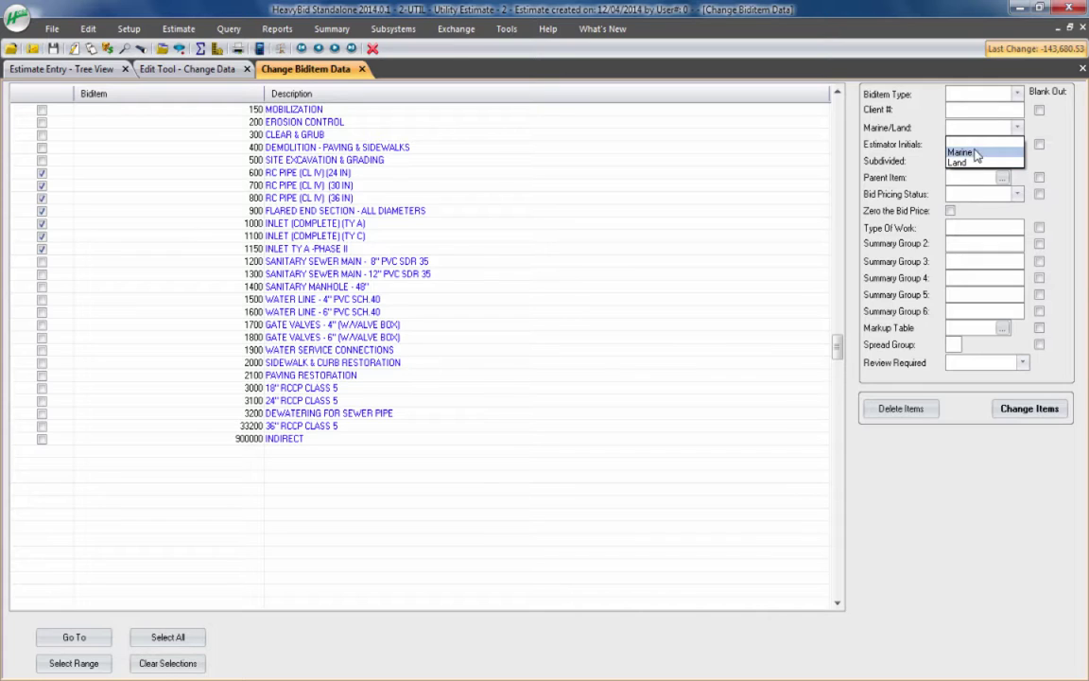
click(934, 138)
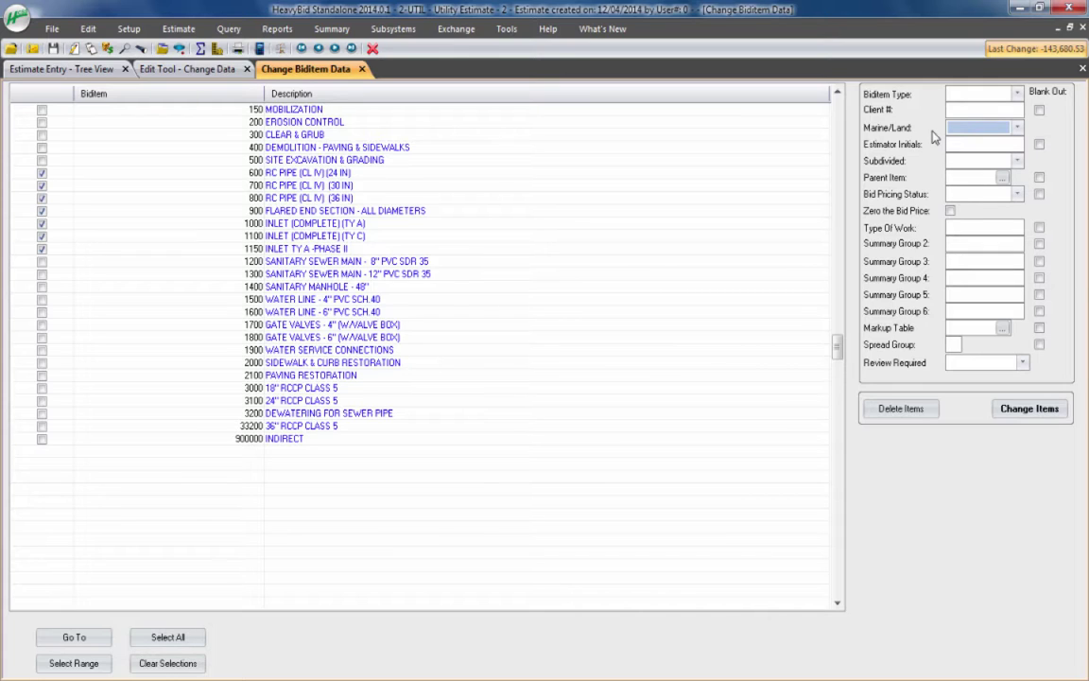
- Set the Estimator Initials to BB and apply the change to the marked biditems
click(1000, 143)
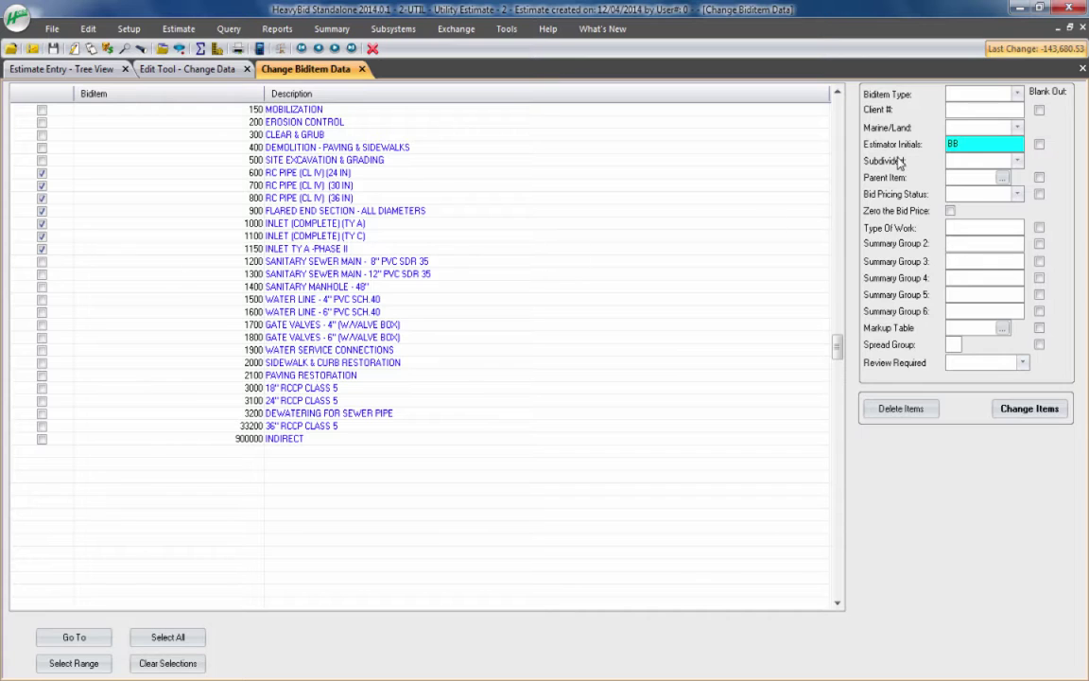
click(1027, 405)
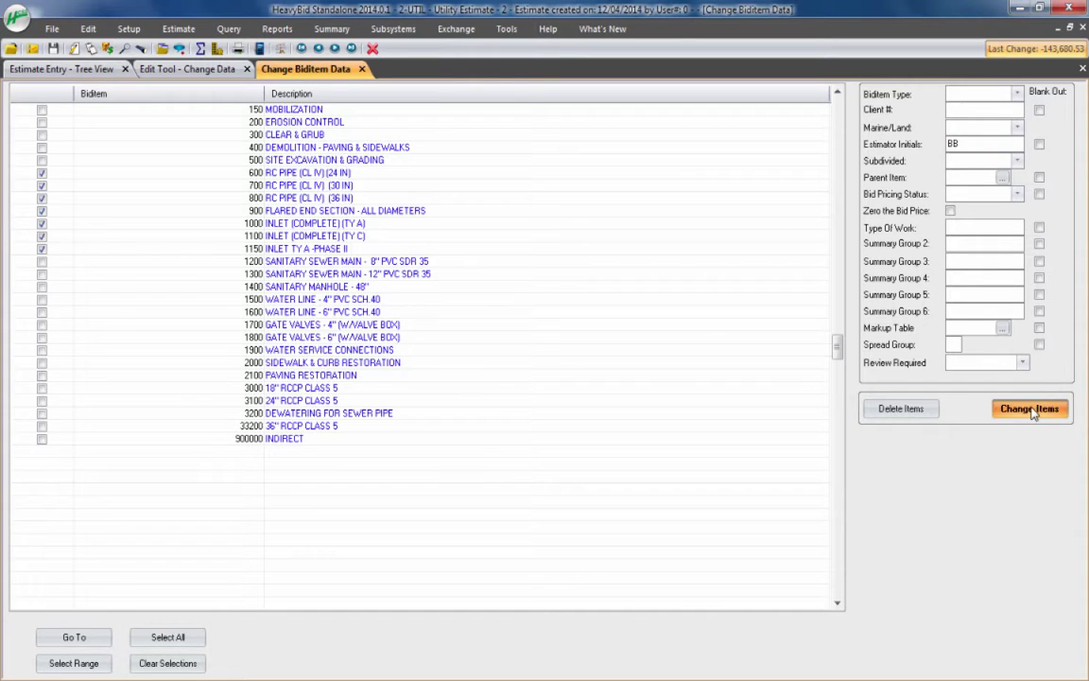
click(612, 405)
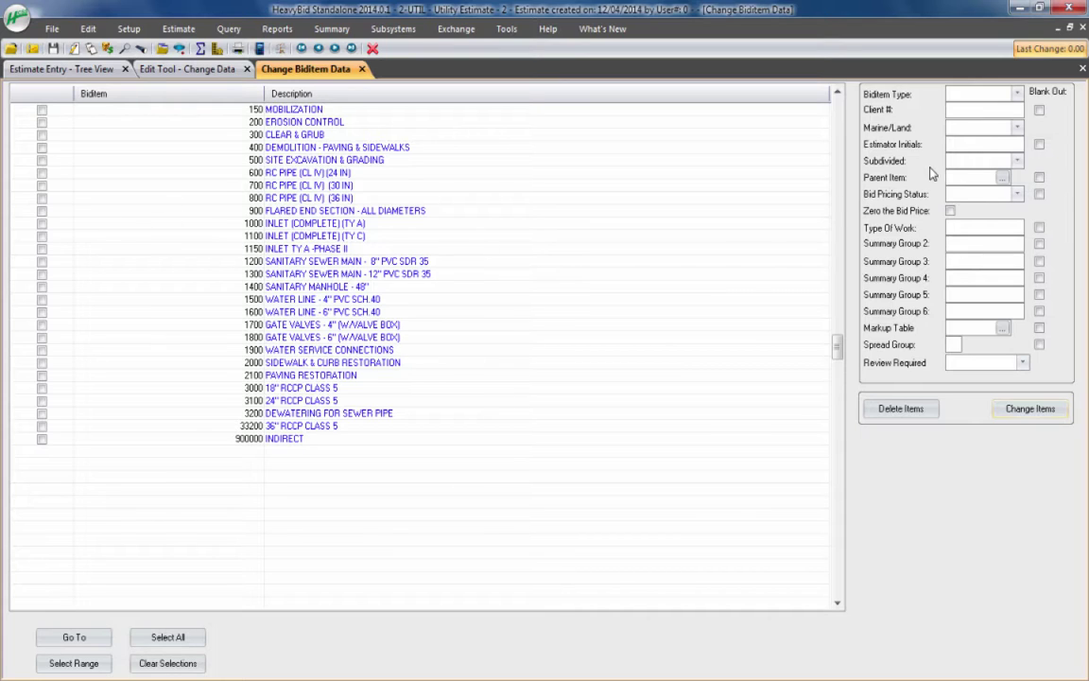
- Review the available Subdivided options and the Parent Item field without choosing a value
click(965, 162)
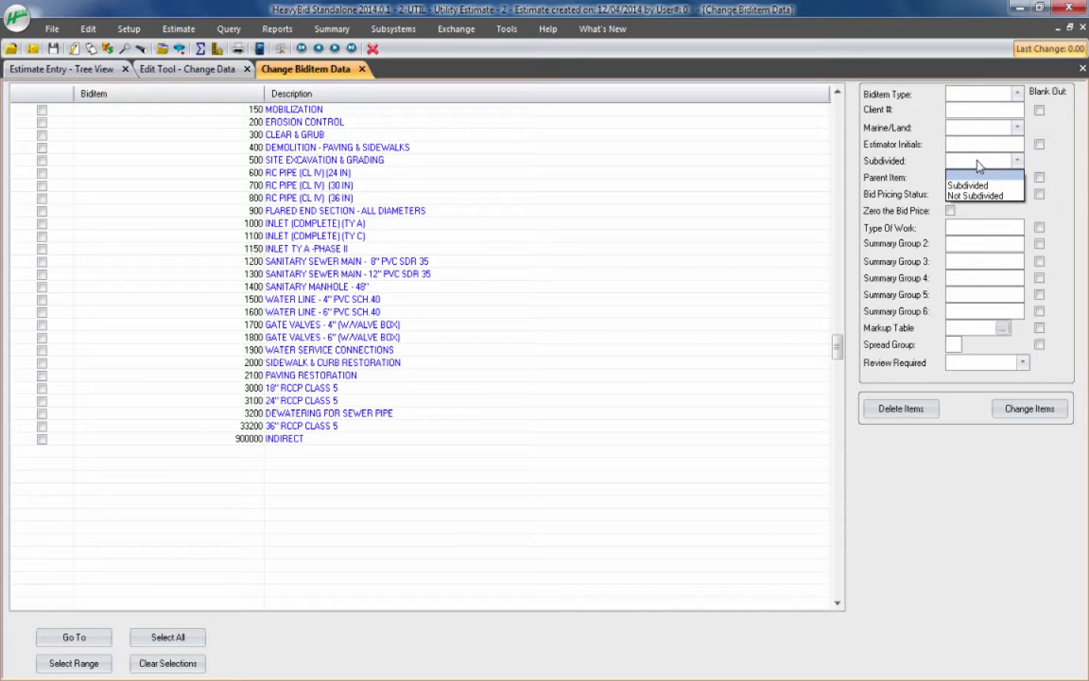
click(989, 137)
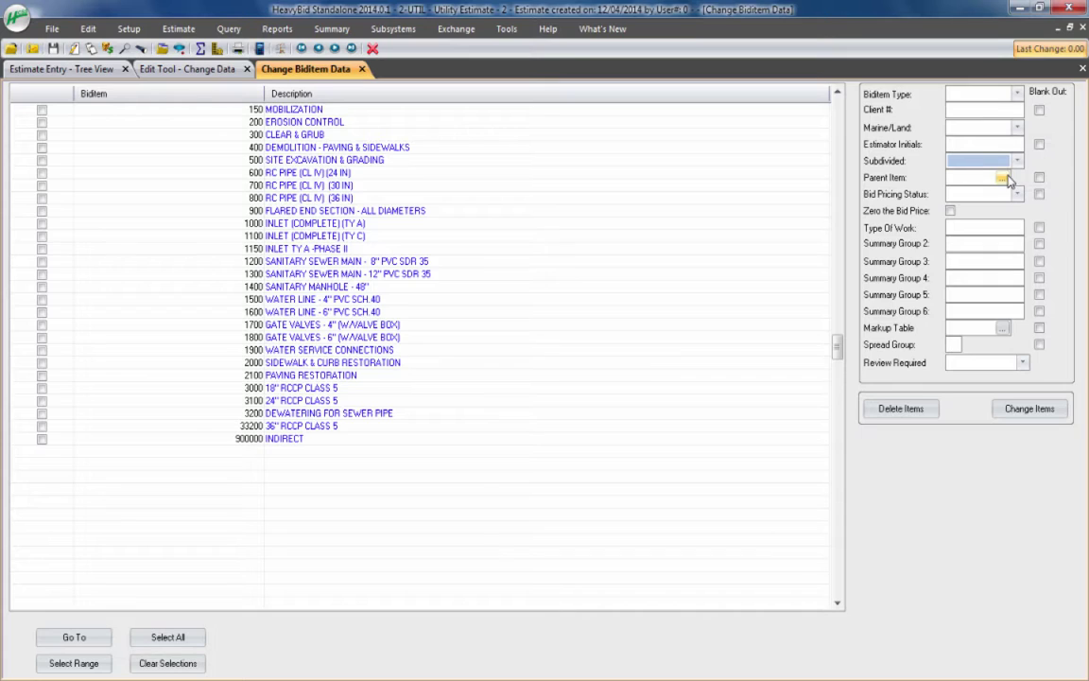
click(960, 177)
- Mark biditems 1300 through 1700 for change
drag(41, 278, 43, 324)
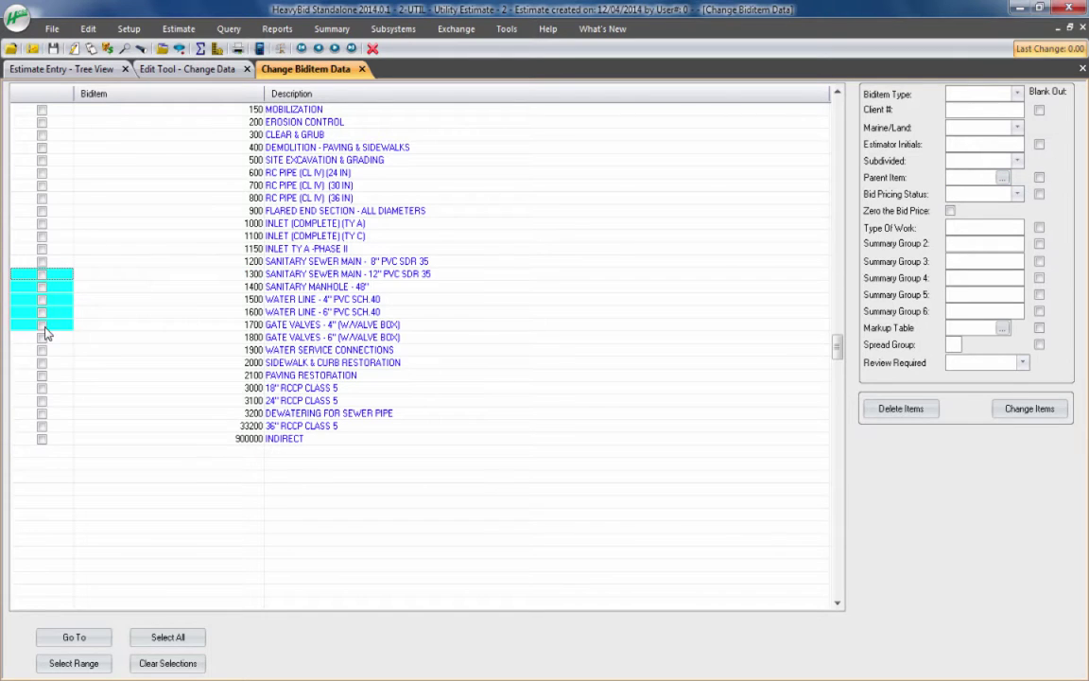
right_click(44, 324)
click(190, 336)
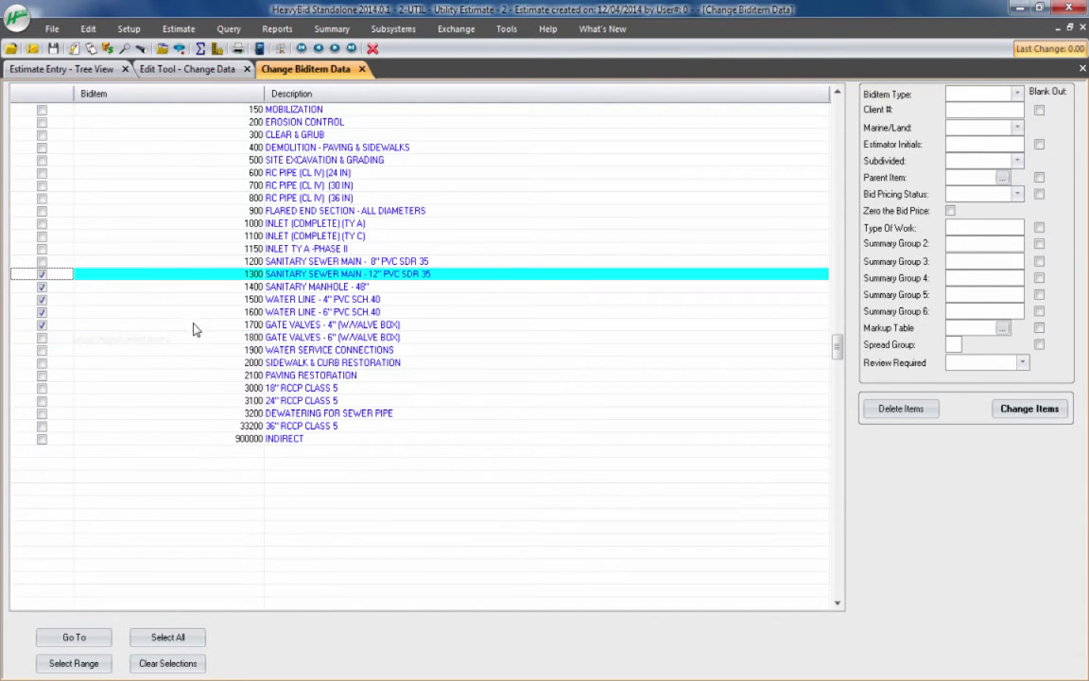
- Review the Parent Item field, the Bid Pricing Status options and the Type Of Work field, leaving them blank
click(976, 176)
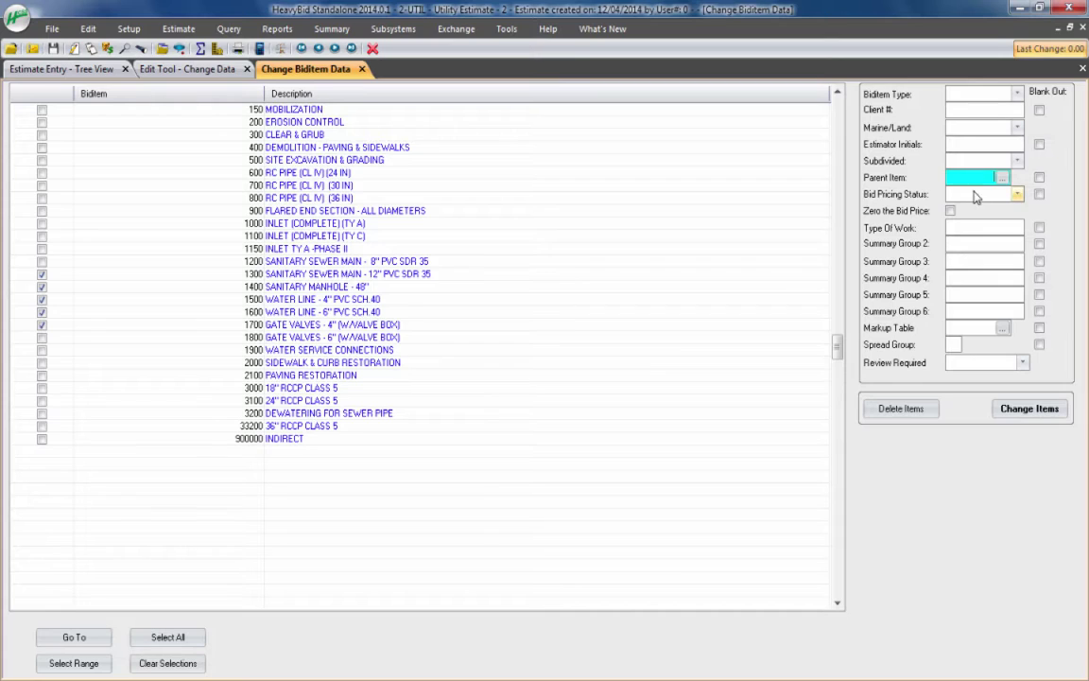
click(974, 195)
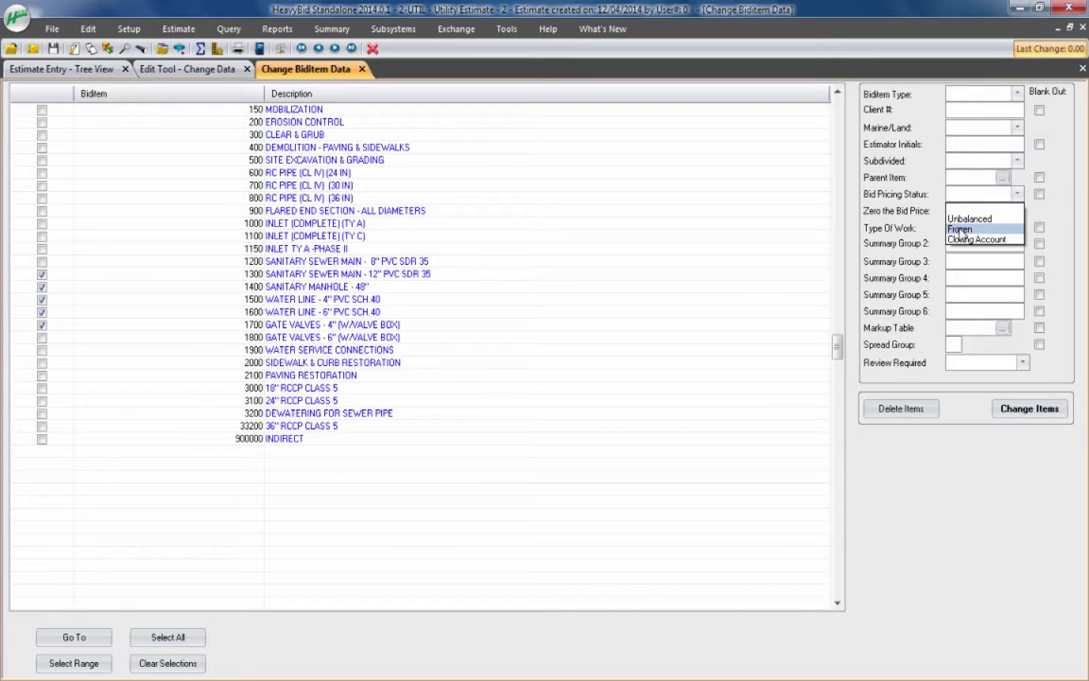
click(957, 209)
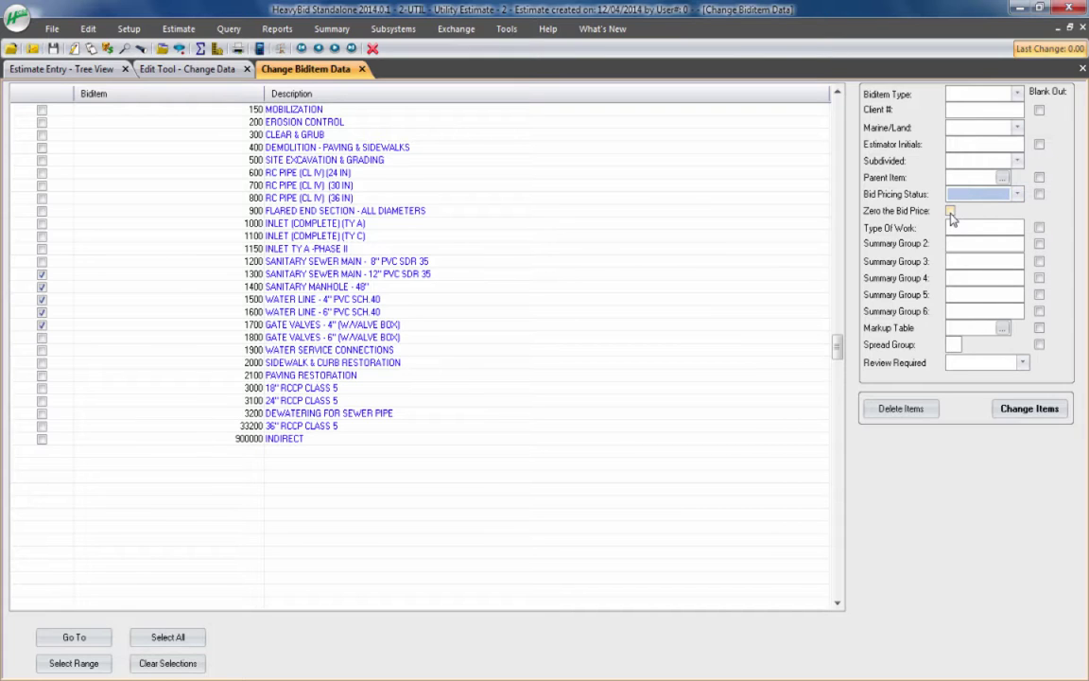
click(962, 227)
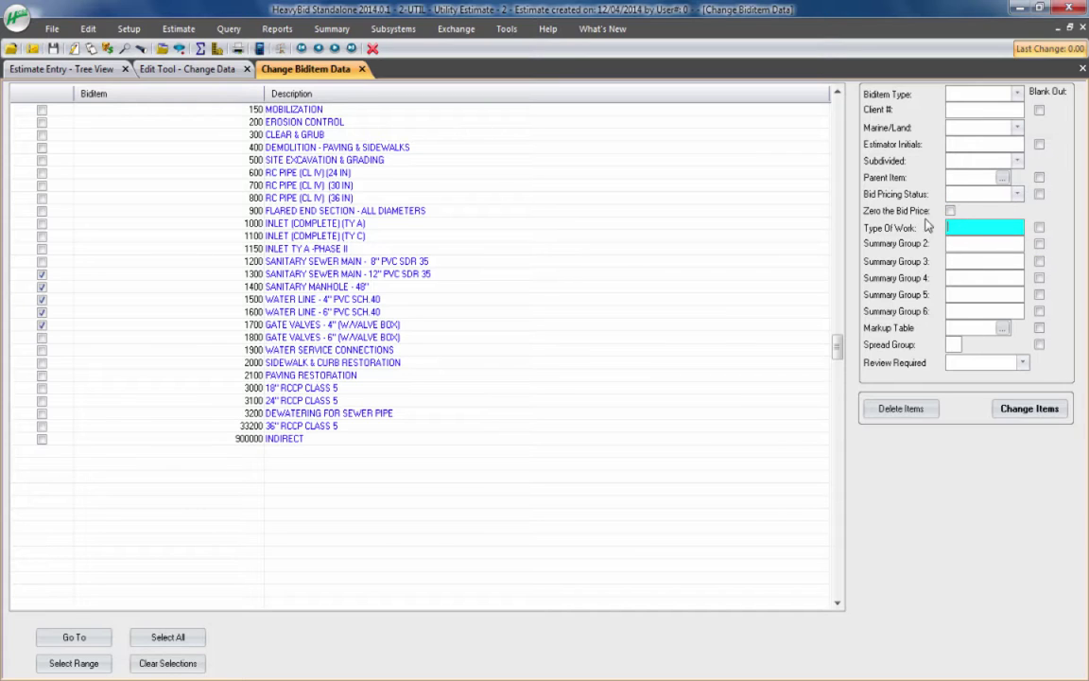
- Set Summary Group 2 to "Phase 1" and apply the change to the marked biditems
click(969, 243)
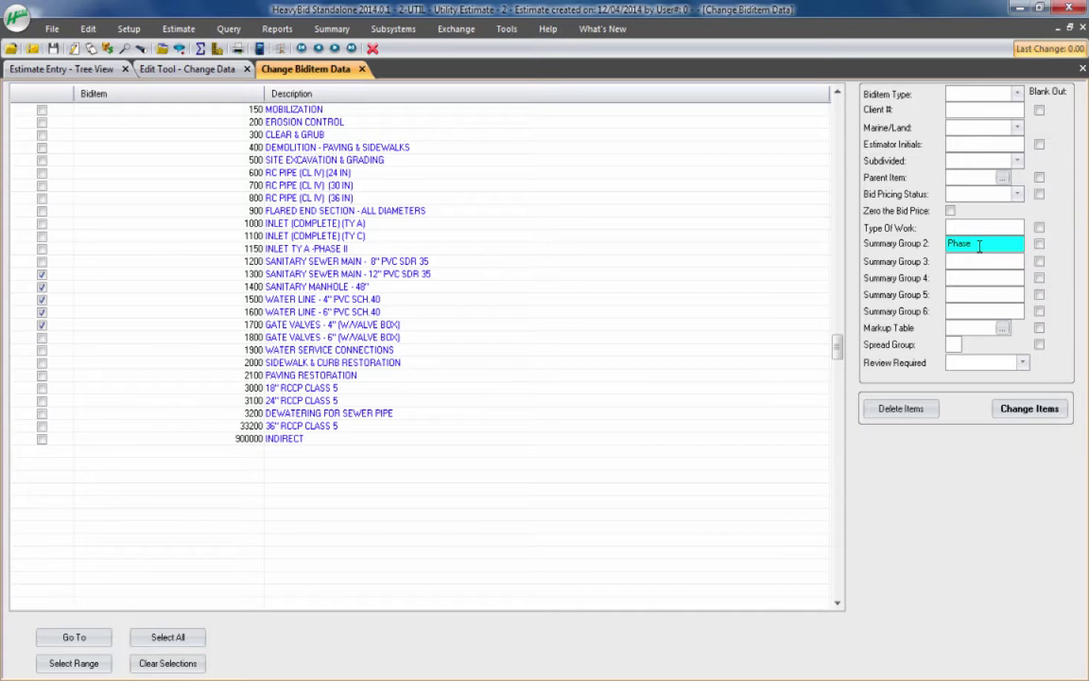
text(1)
click(1050, 409)
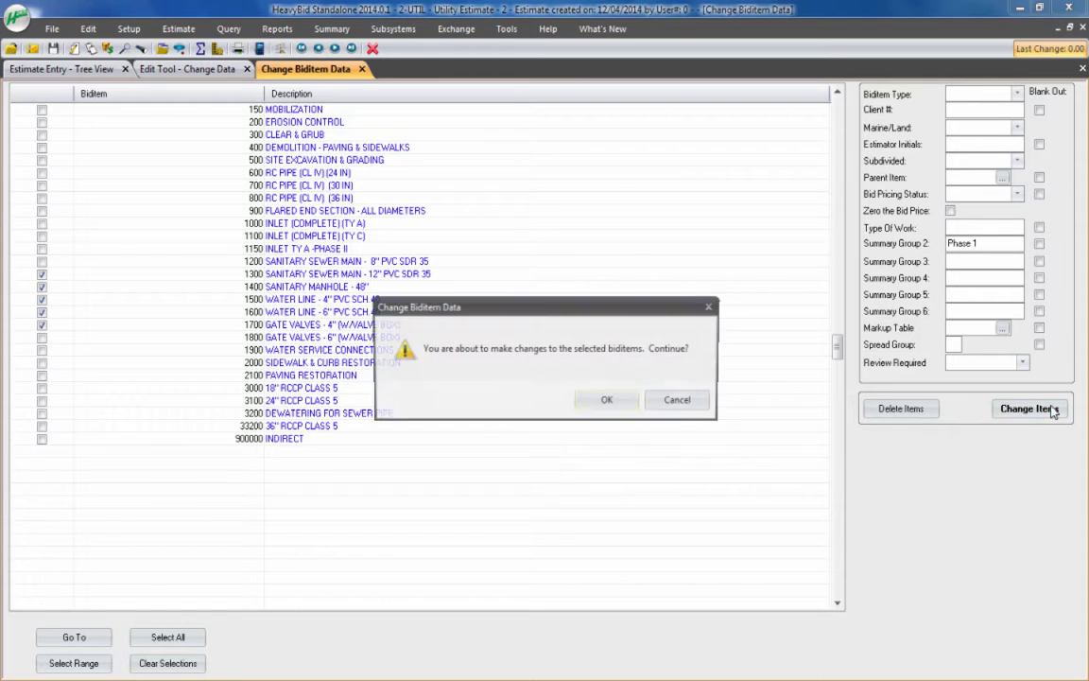
click(613, 401)
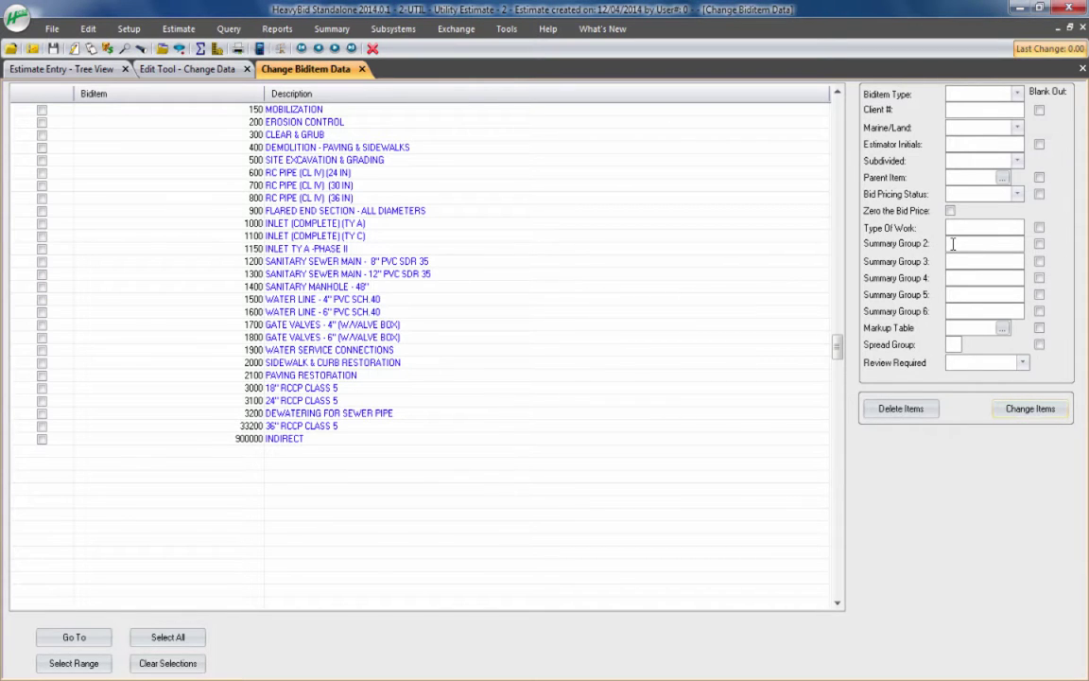
- Check the biditems' estimator initials and summary groups in Biditem Setup, then return to Change Biditem Data
click(132, 29)
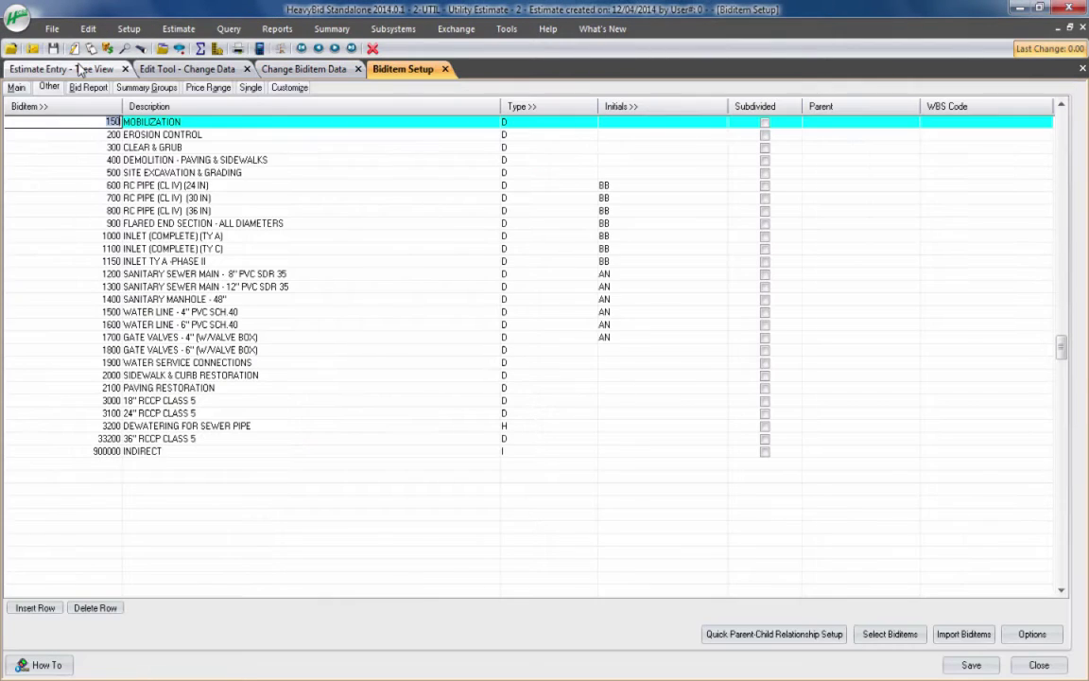
click(146, 87)
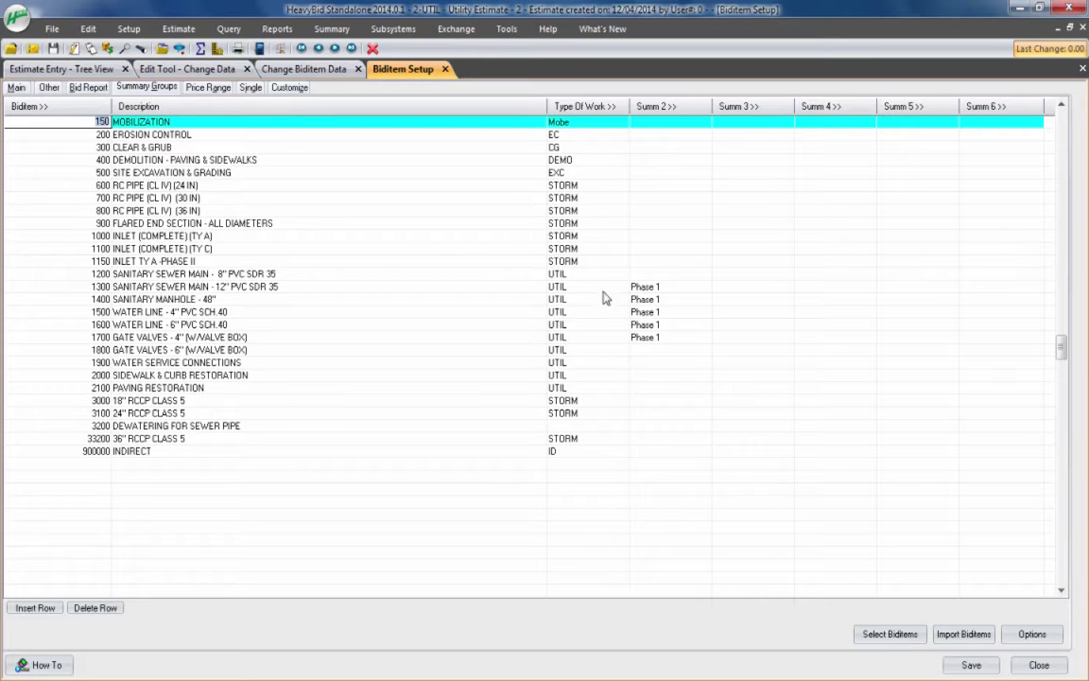
click(305, 70)
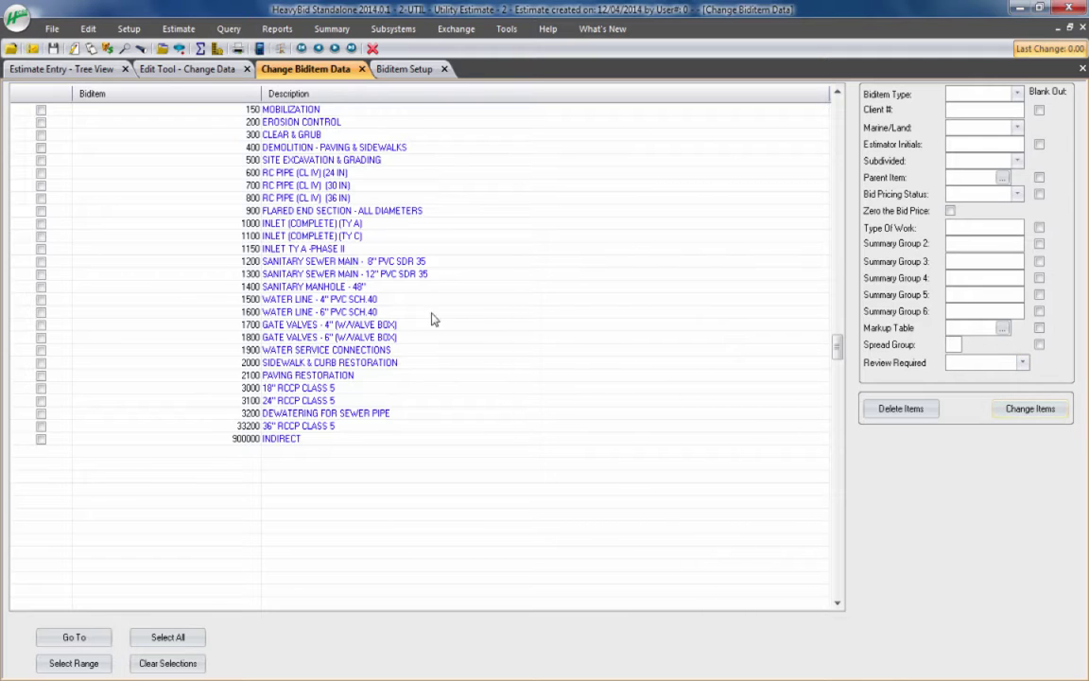
- Mark all biditems, set Review Required to Yes, and apply the change to them
click(168, 636)
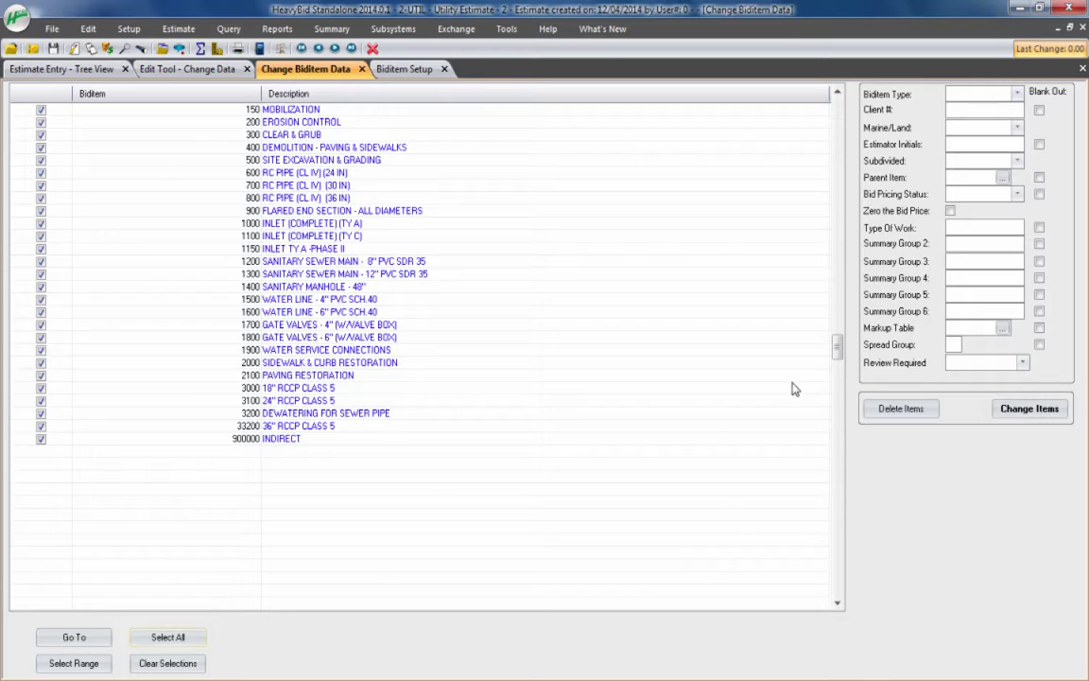
click(1021, 363)
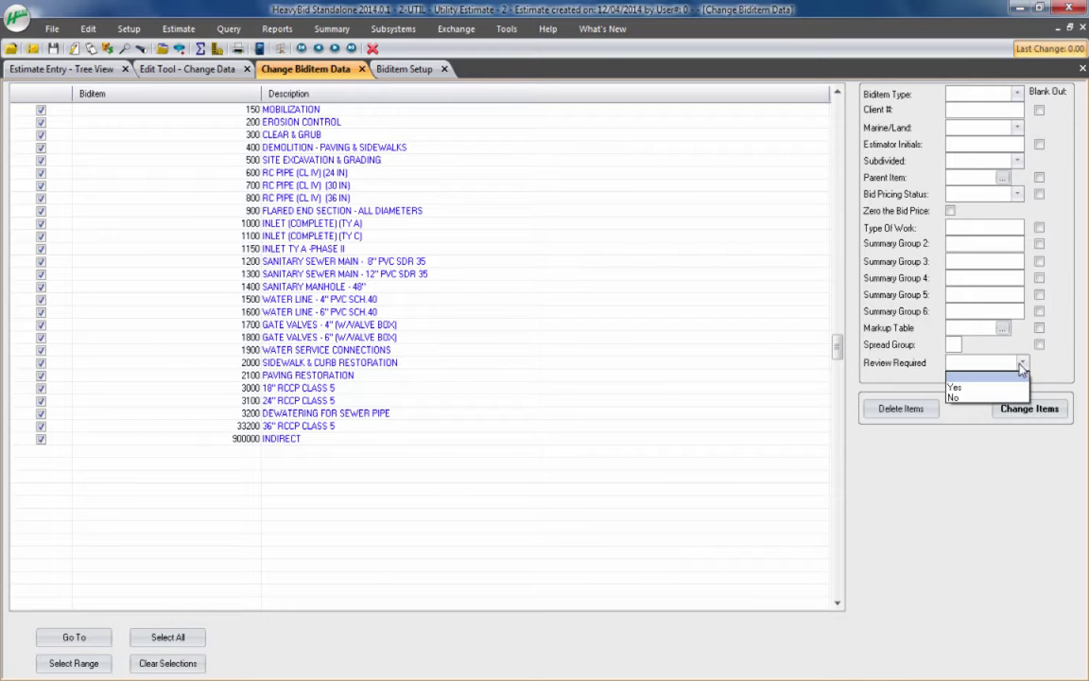
click(936, 379)
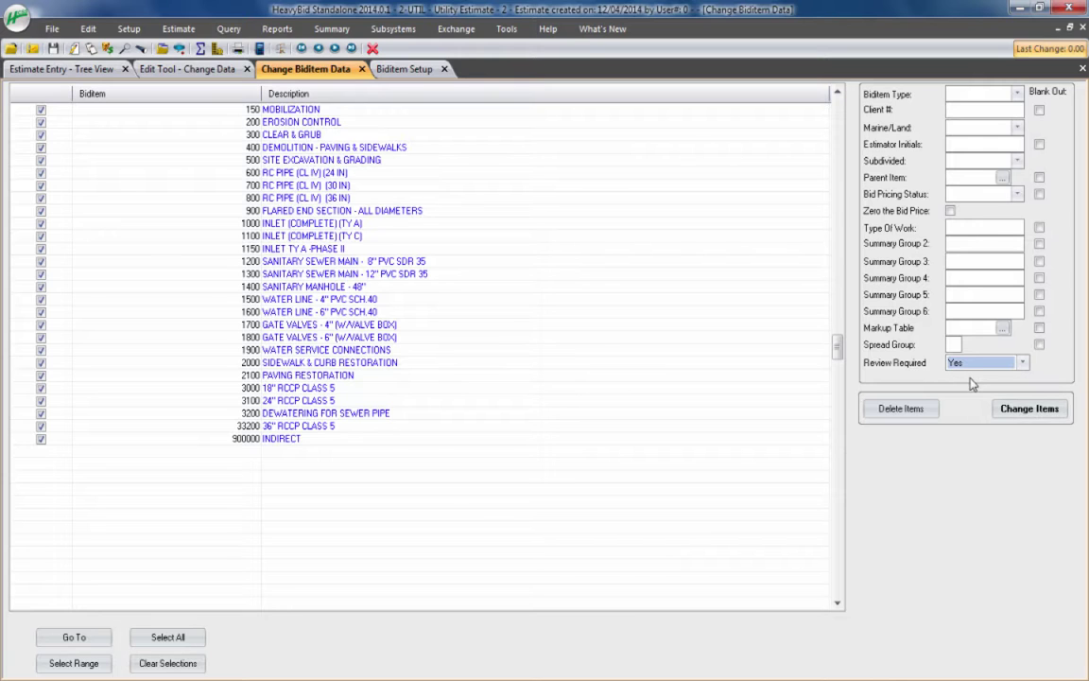
click(983, 413)
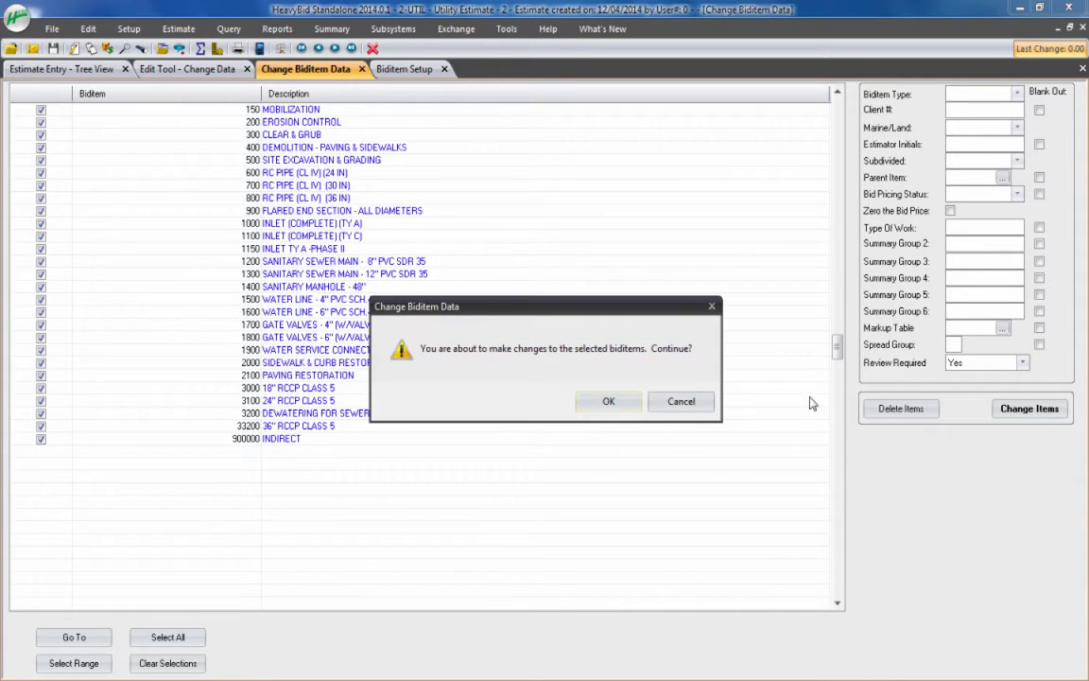
click(620, 404)
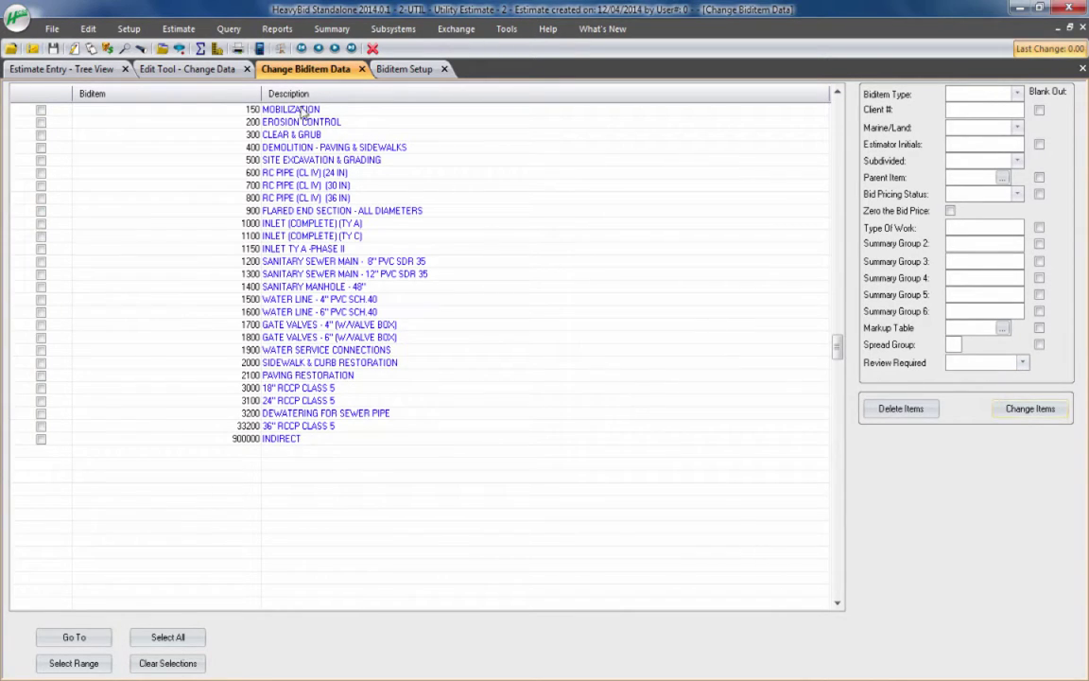
- Check the Review Required setting of biditems 150 and 200 in the estimate's tree view, then return to Change Biditem Data
click(81, 68)
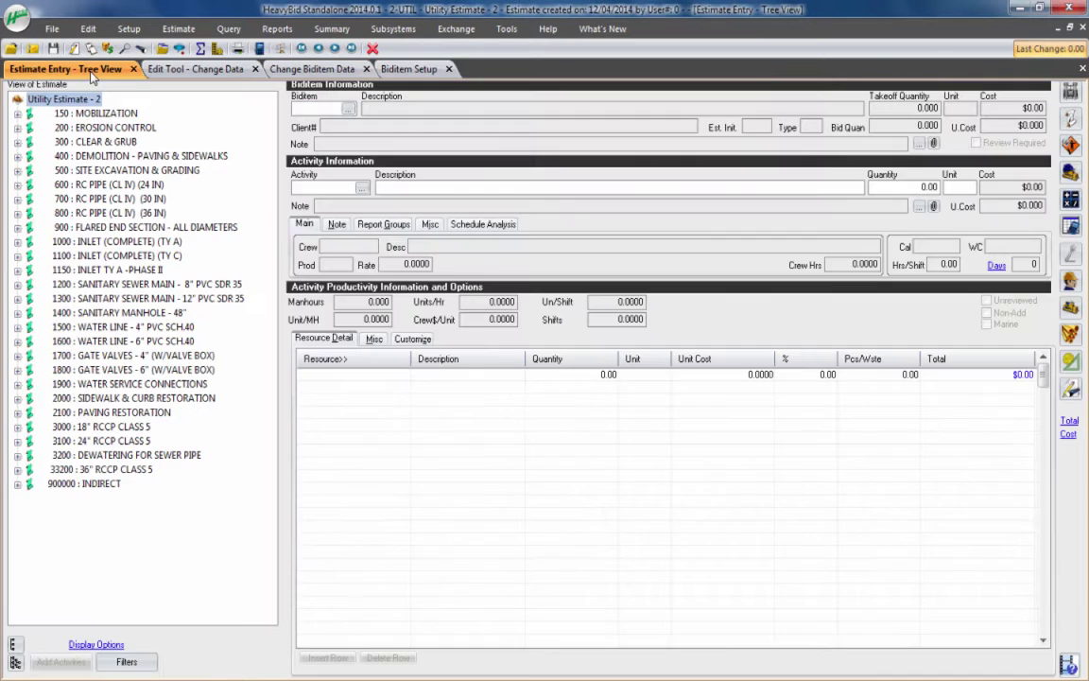
click(57, 115)
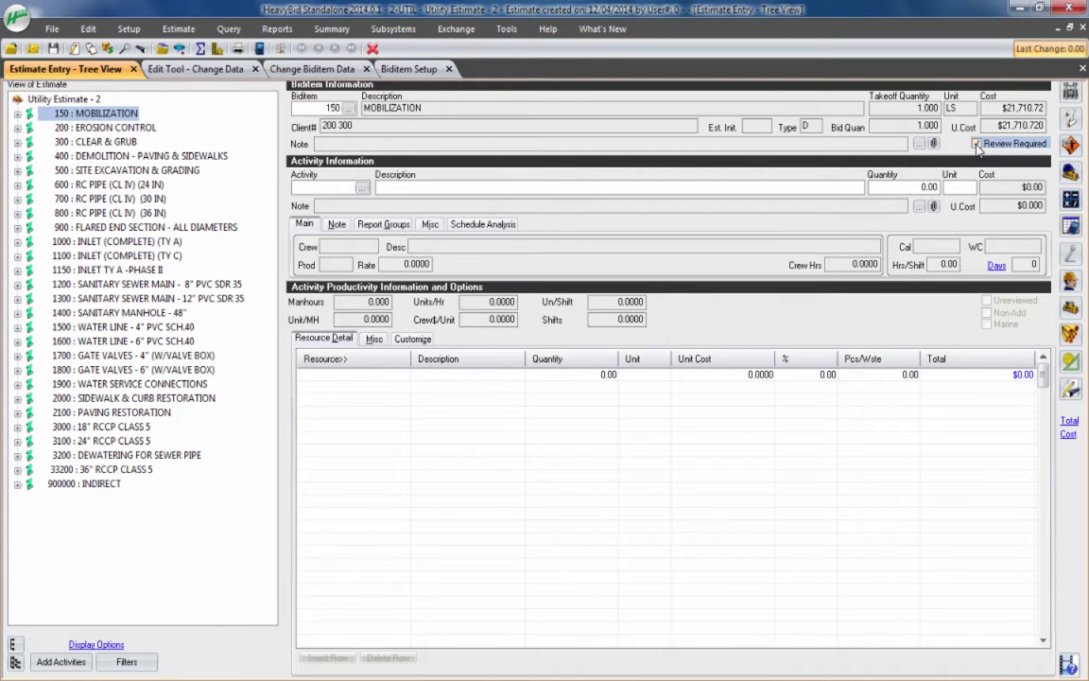
click(129, 126)
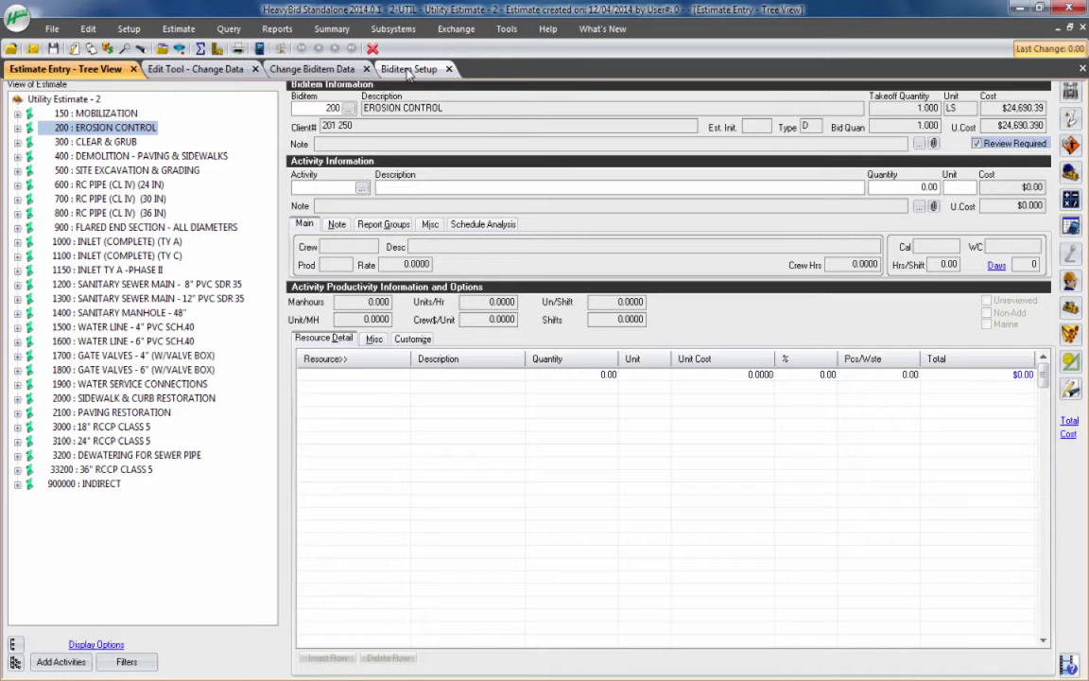
click(326, 70)
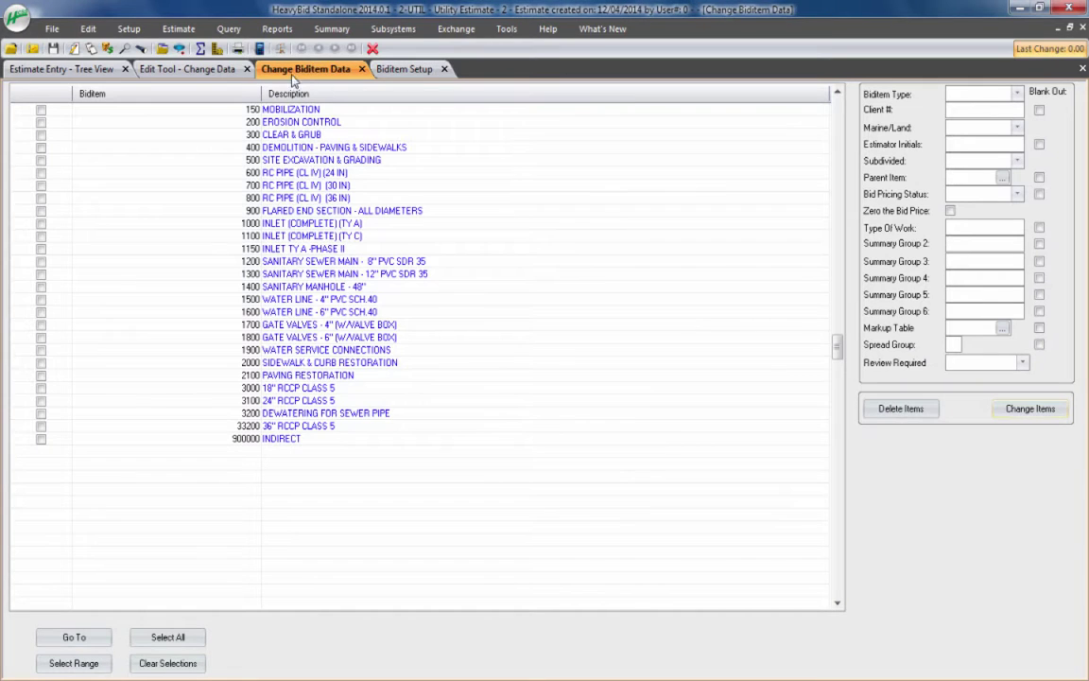